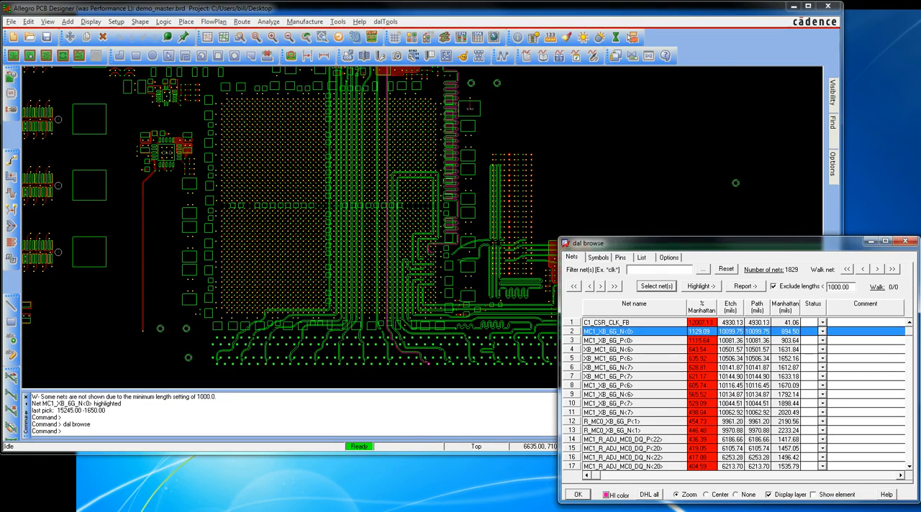
Filter the net list by A*, and replace that filter with *_P
text(A*)
key(Return)
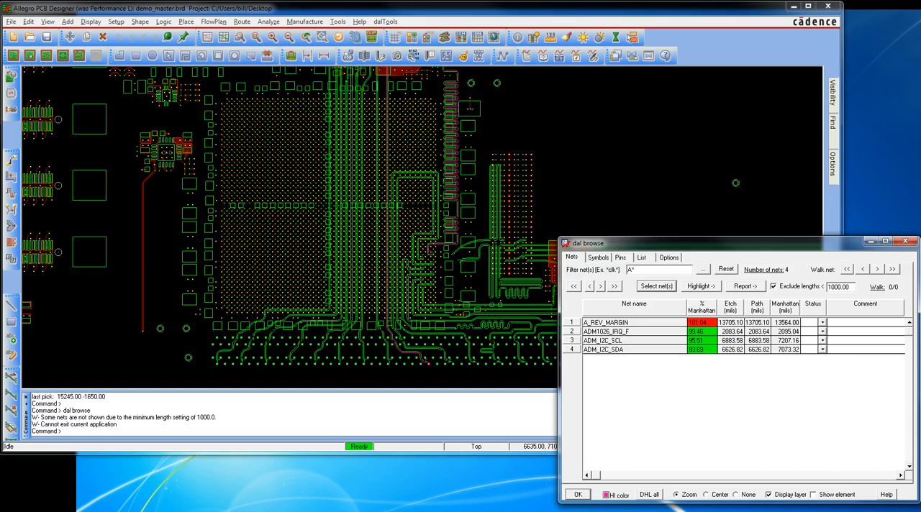
key(ctrl+a)
text(_P)
key(BackSpace)
key(BackSpace)
text(*_P)
key(Return)
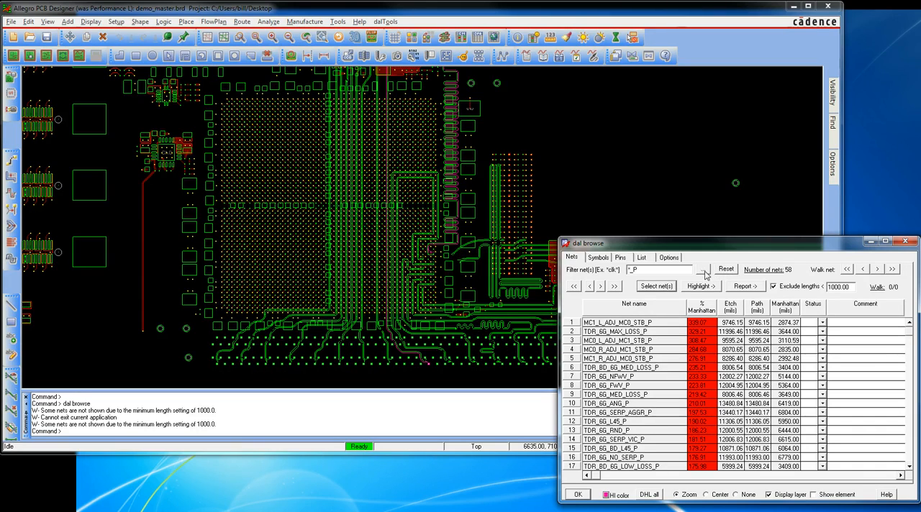
Look through the net picker without choosing a net, and view the end and the start of the filtered net list
click(703, 269)
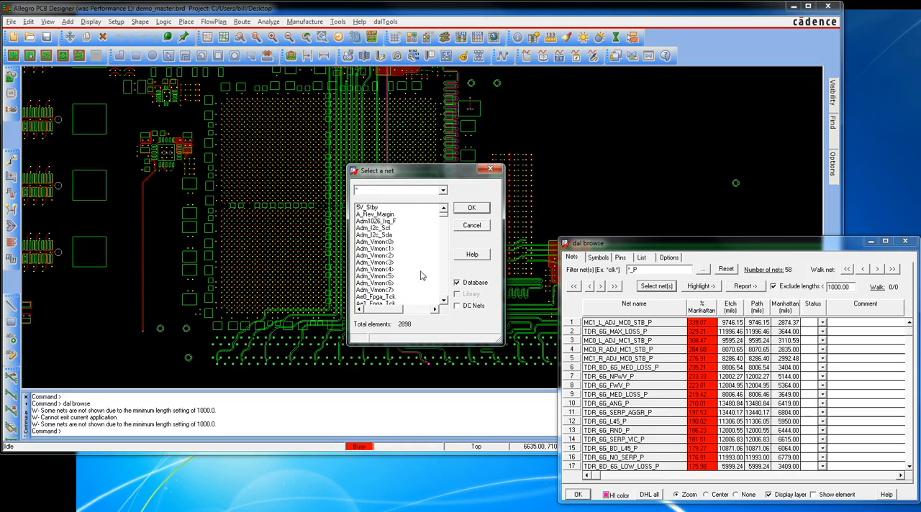
click(490, 170)
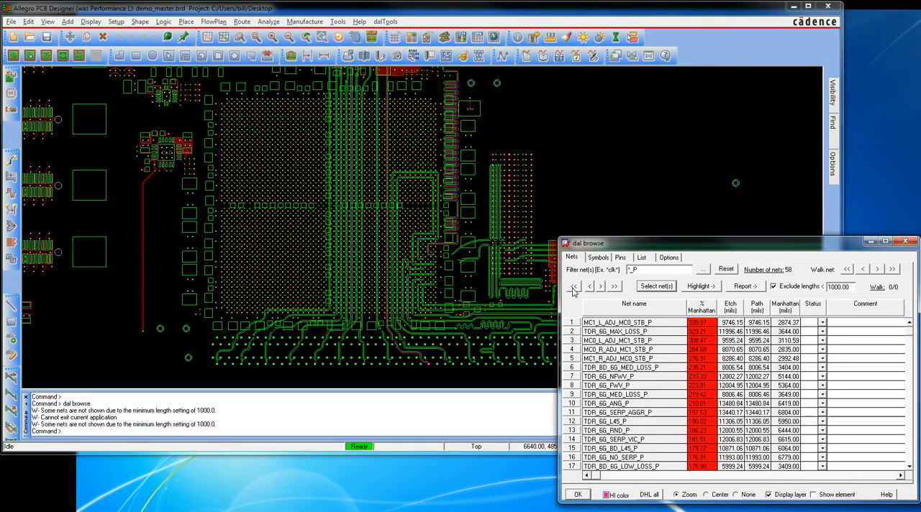
click(614, 287)
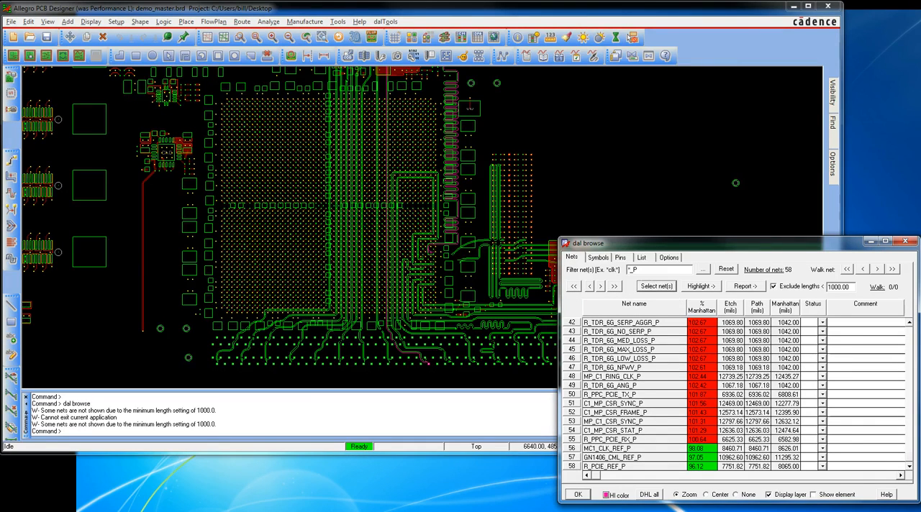
click(573, 286)
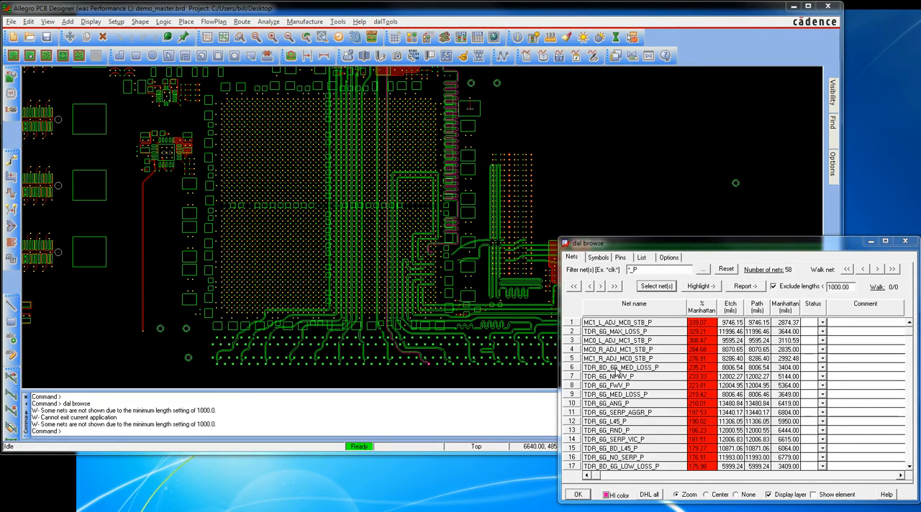
Highlight the nets MC1_R_ADJ_MC0_STB_P and TDR_BD_6G_MED_LOSS_P on the board
click(619, 359)
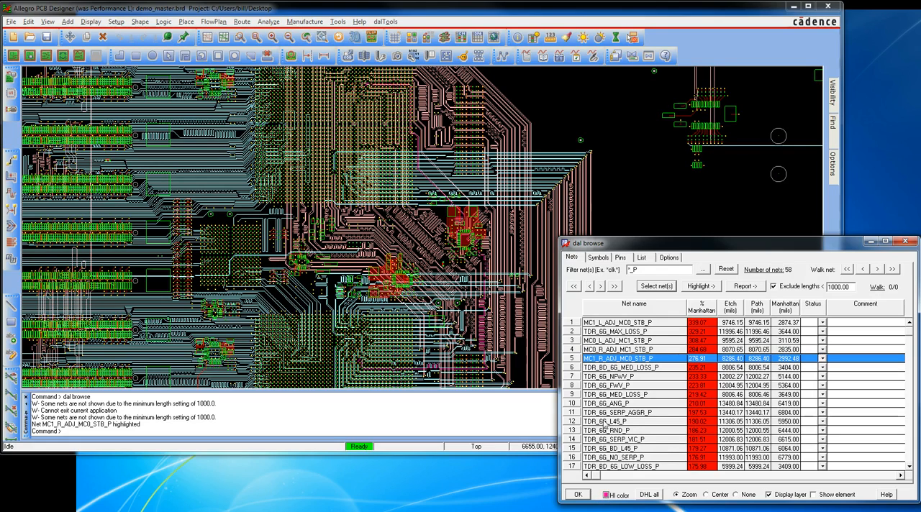
click(604, 368)
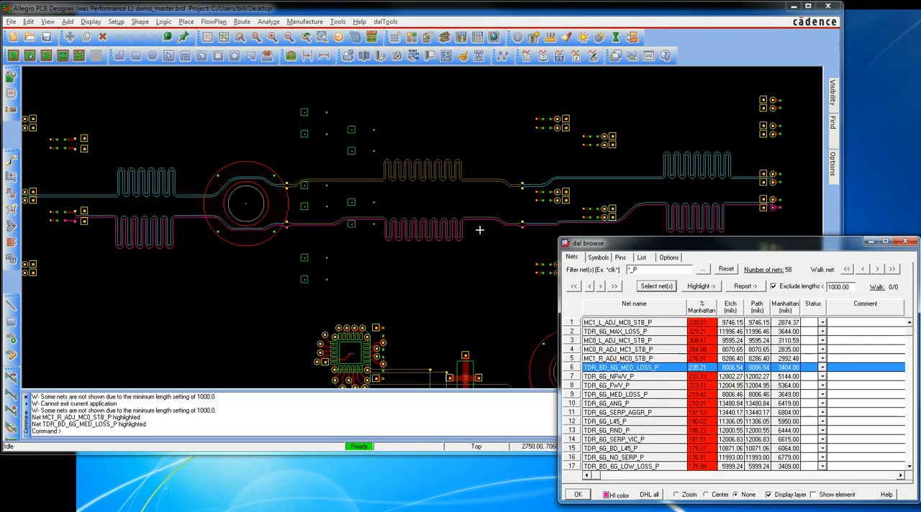
Select the TDR_BD_6G_MED_LOSS differential pair on the board to list only its nets, and highlight the N and P nets alternately
click(666, 287)
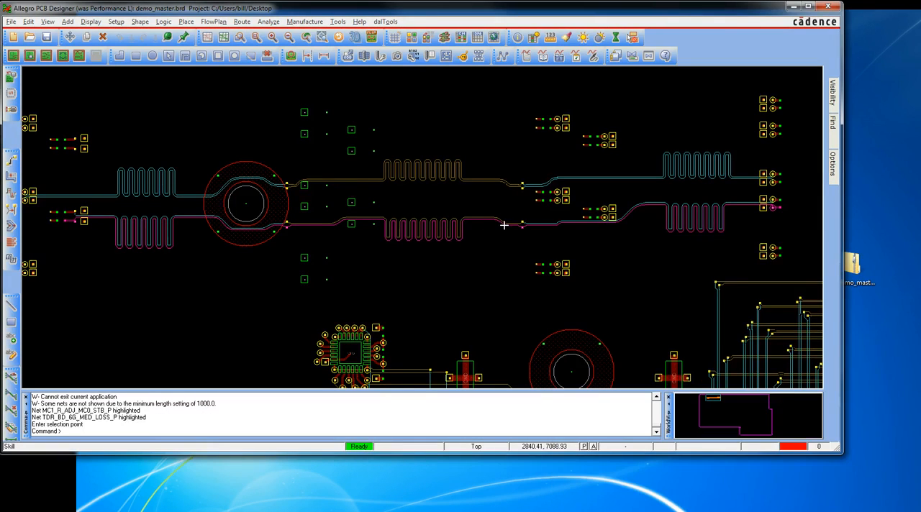
click(502, 228)
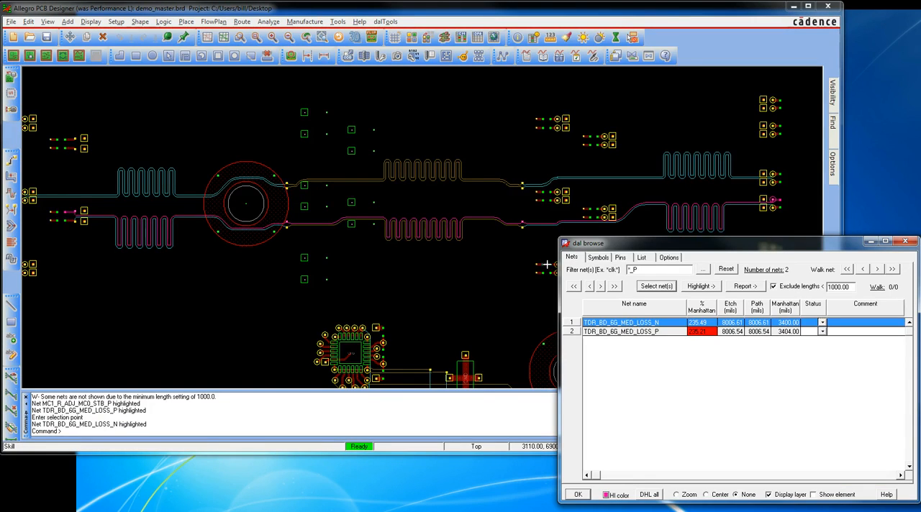
click(654, 331)
click(650, 323)
click(652, 332)
click(647, 324)
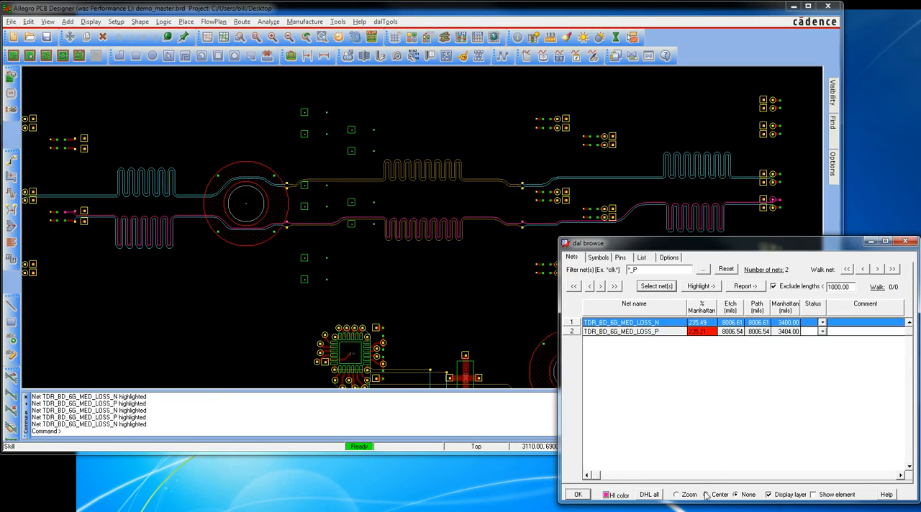
Compare the Center and None view modes by alternately highlighting TDR_BD_6G_MED_LOSS_N and TDR_BD_6G_MED_LOSS_P, ending with None
click(624, 331)
click(624, 323)
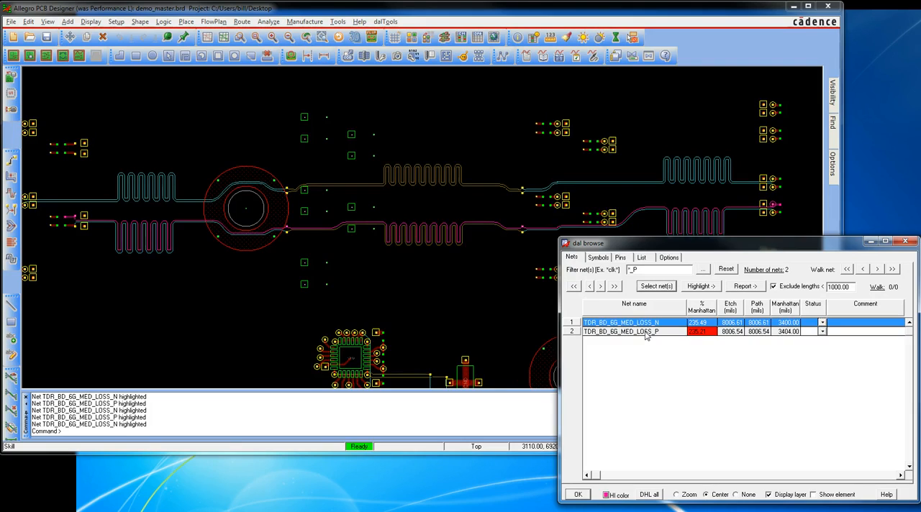
click(646, 333)
click(644, 323)
click(640, 333)
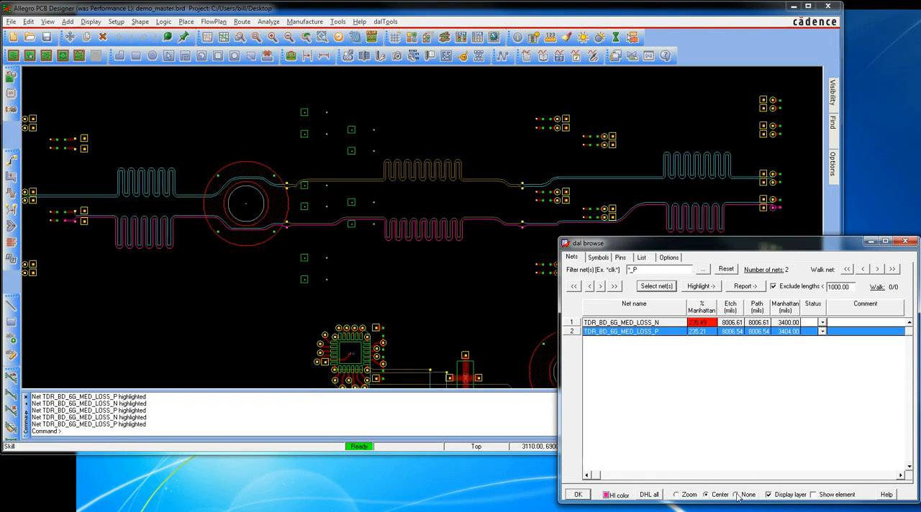
click(628, 324)
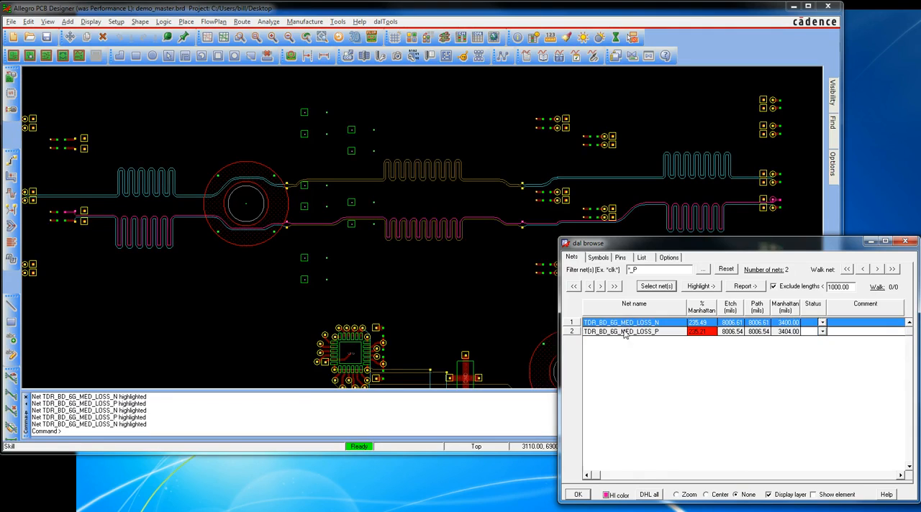
click(625, 333)
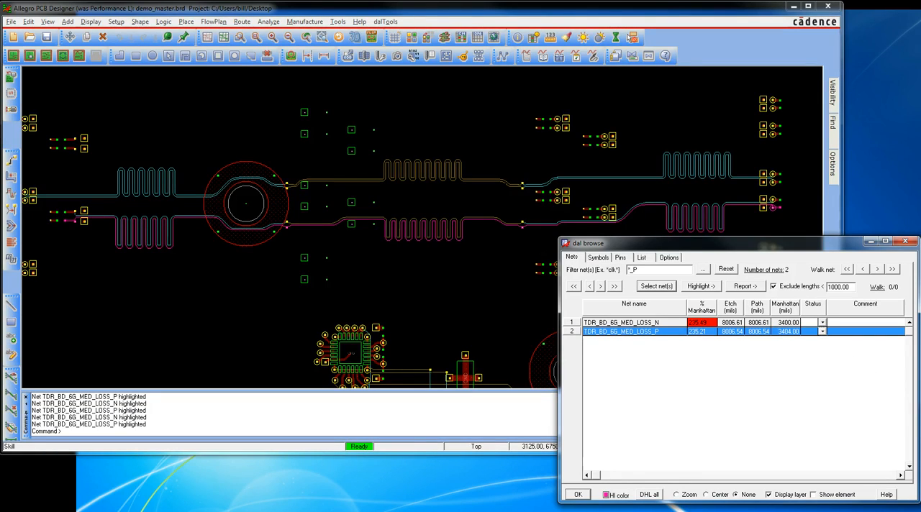
Use Show element to review the properties and constraints of TDR_BD_6G_MED_LOSS_N, and switch the option off after closing the report
click(814, 496)
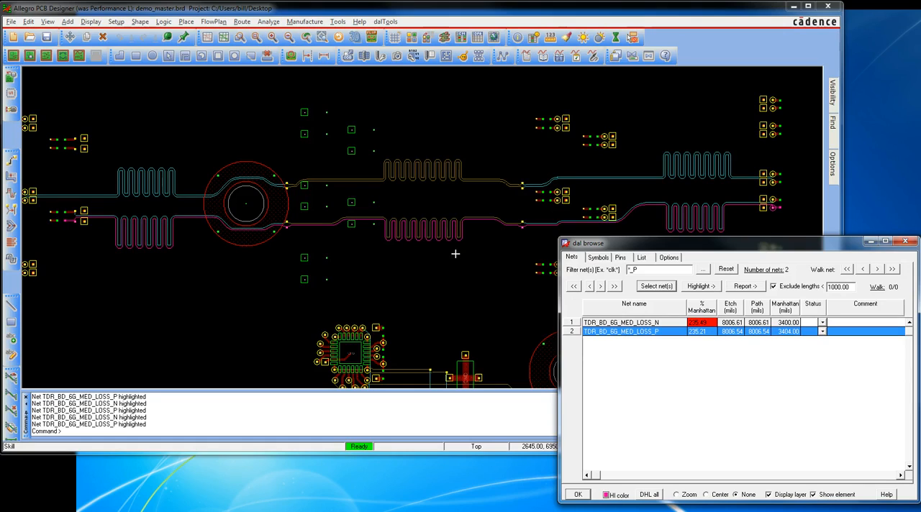
click(649, 324)
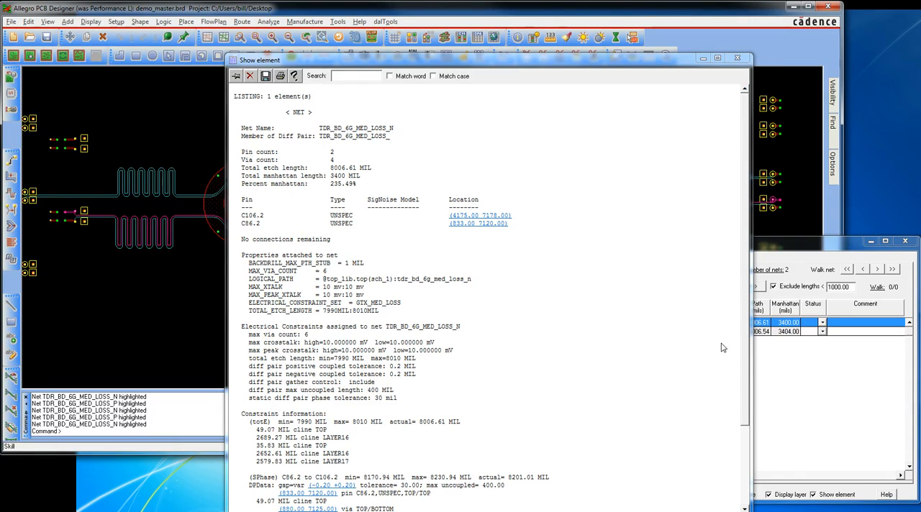
scroll(742, 369, down, 4)
scroll(756, 460, up, 4)
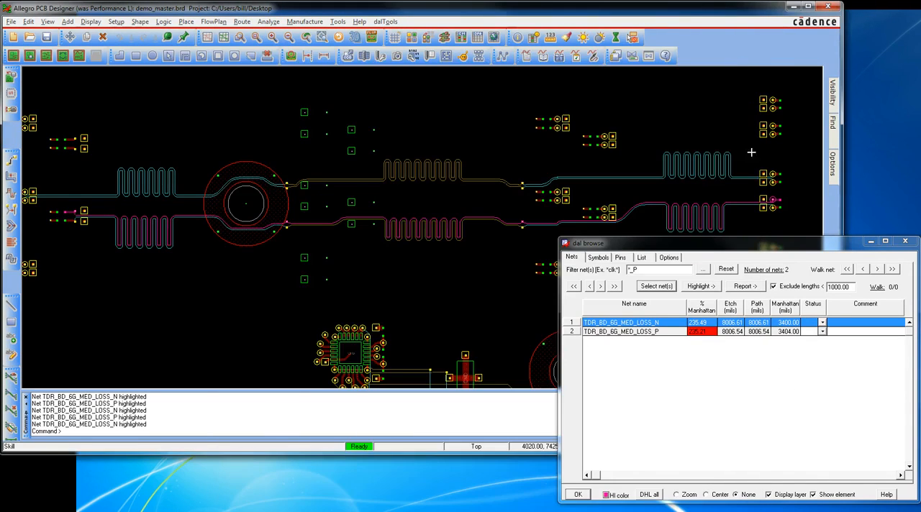
click(737, 58)
click(813, 495)
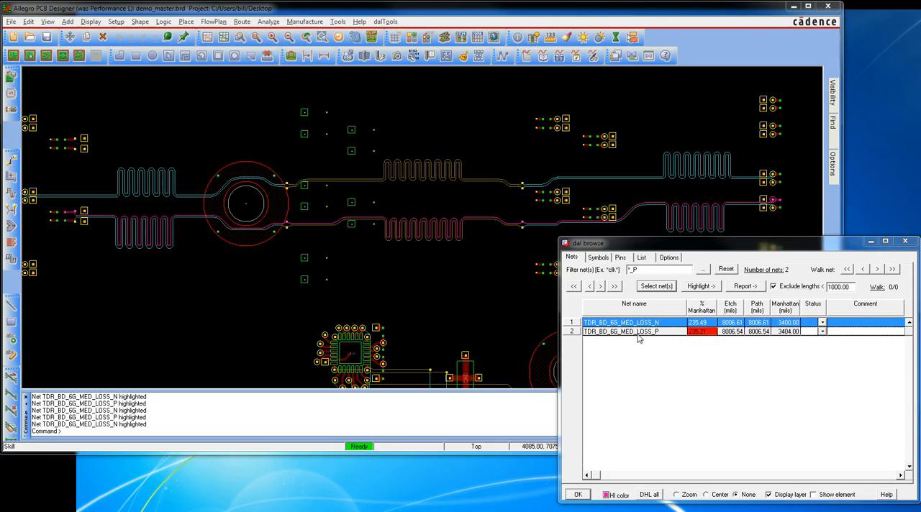
Reset the net filter to list all nets and sort them by net name in descending order
right_click(629, 309)
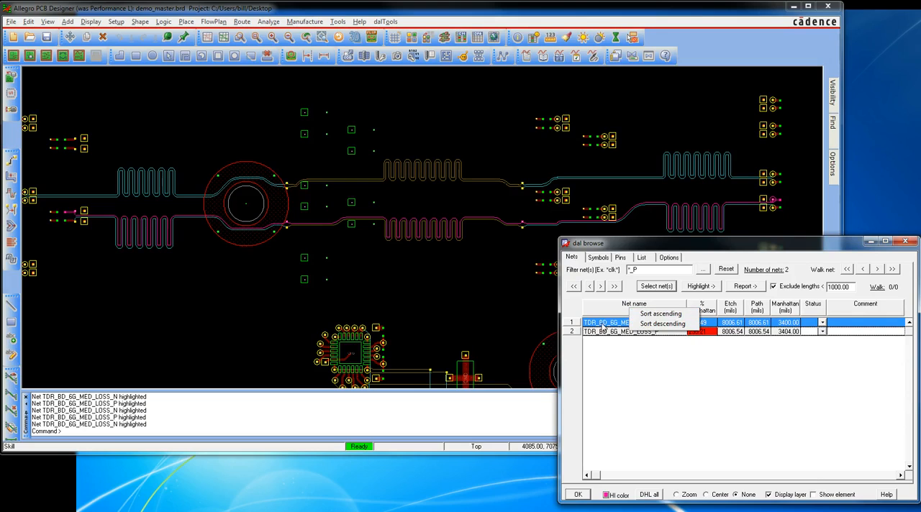
click(726, 270)
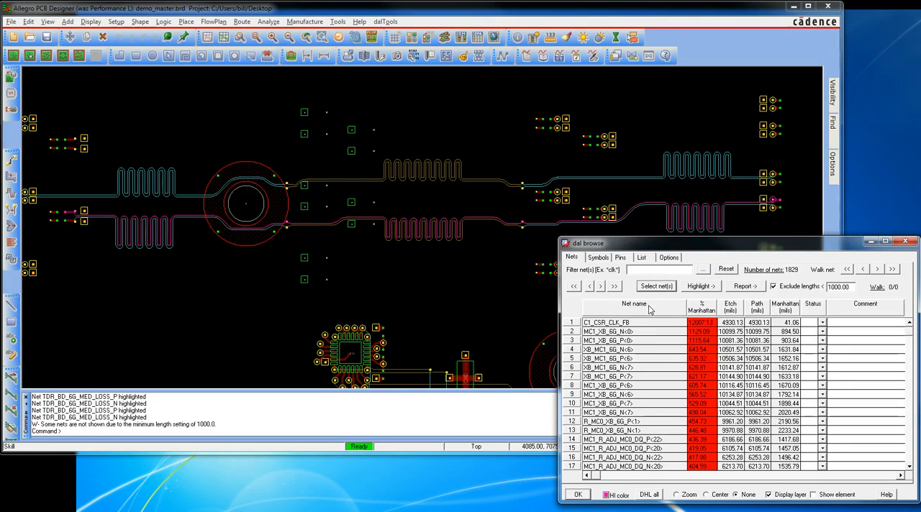
right_click(650, 308)
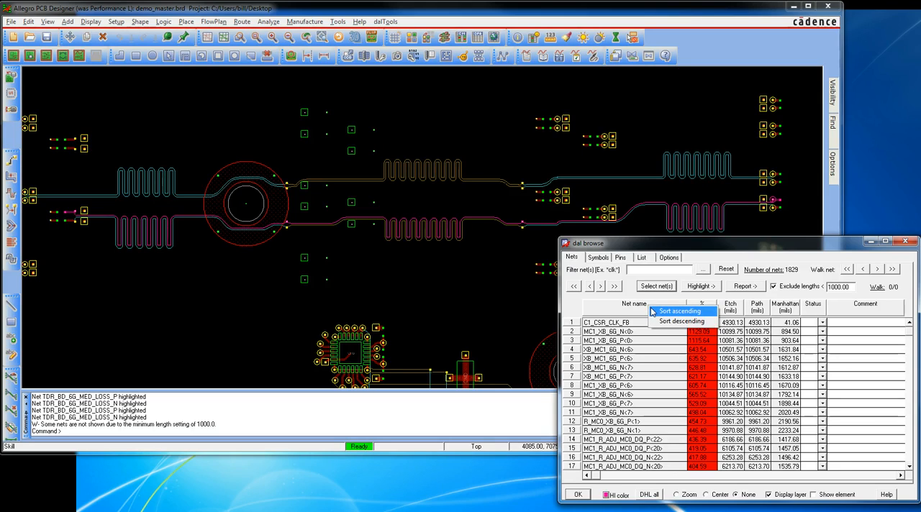
click(666, 322)
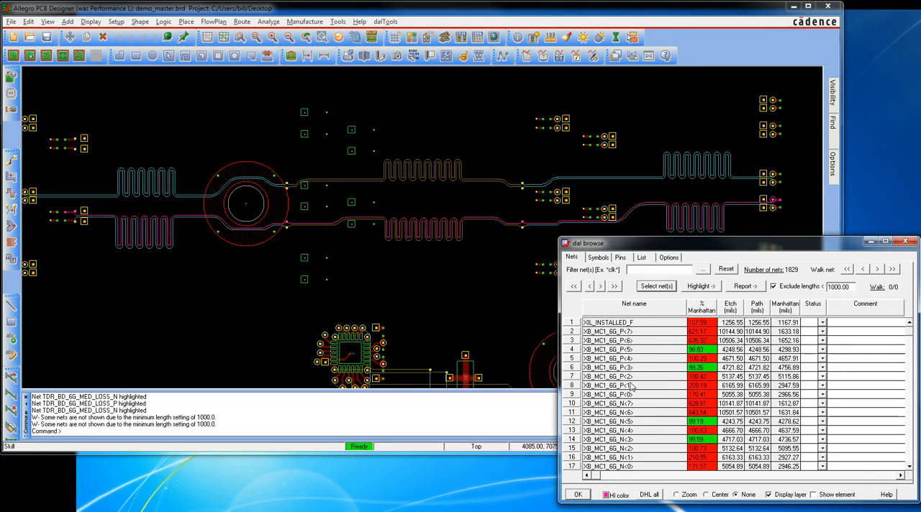
Highlight the nets XB_MC1_6G_N<7> through XB_MC1_6G_N<2> one after another, and XB_MC1_6G_P<0>
click(637, 404)
click(642, 413)
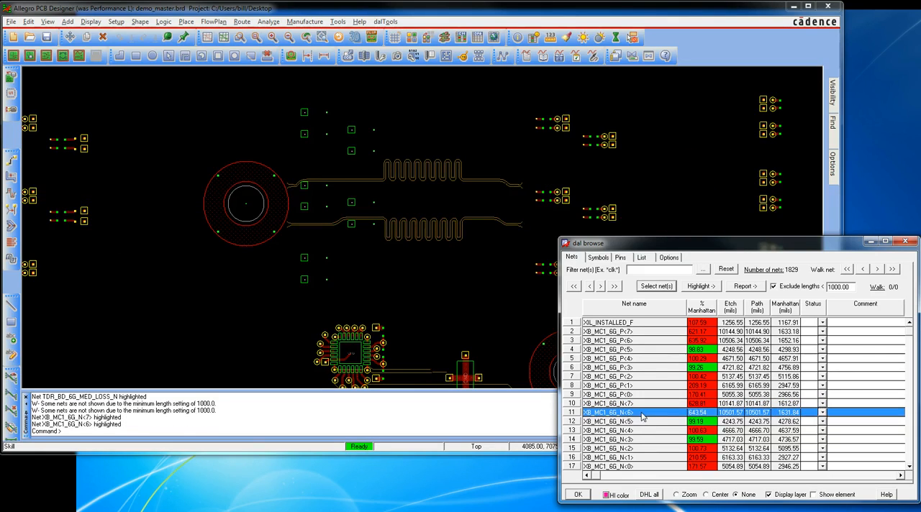
click(642, 422)
click(644, 431)
click(643, 439)
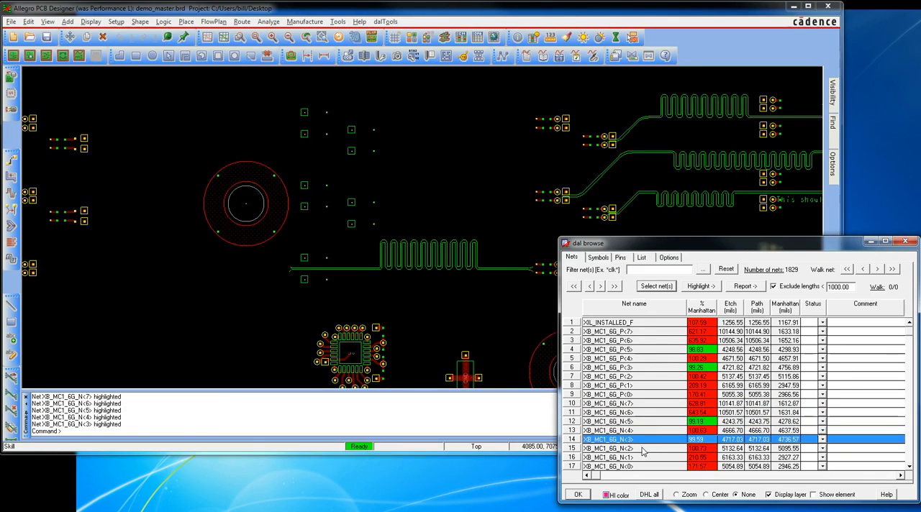
click(643, 449)
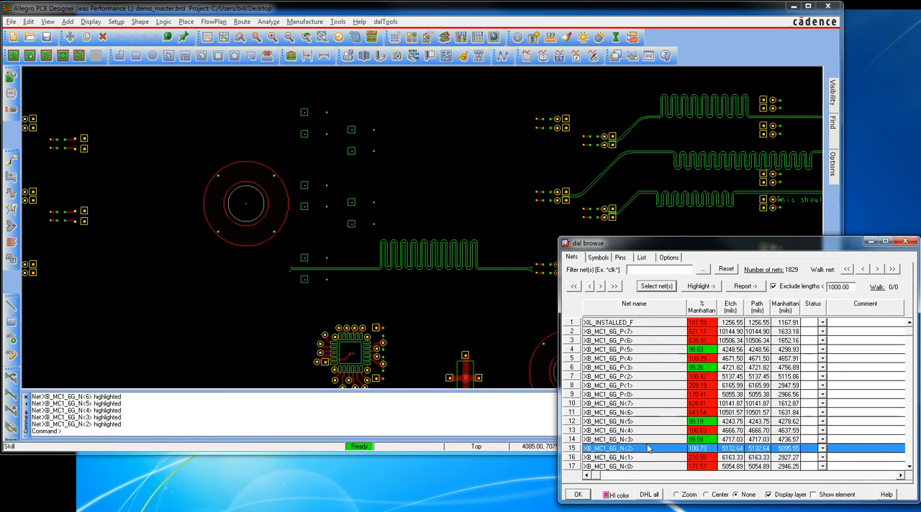
click(637, 395)
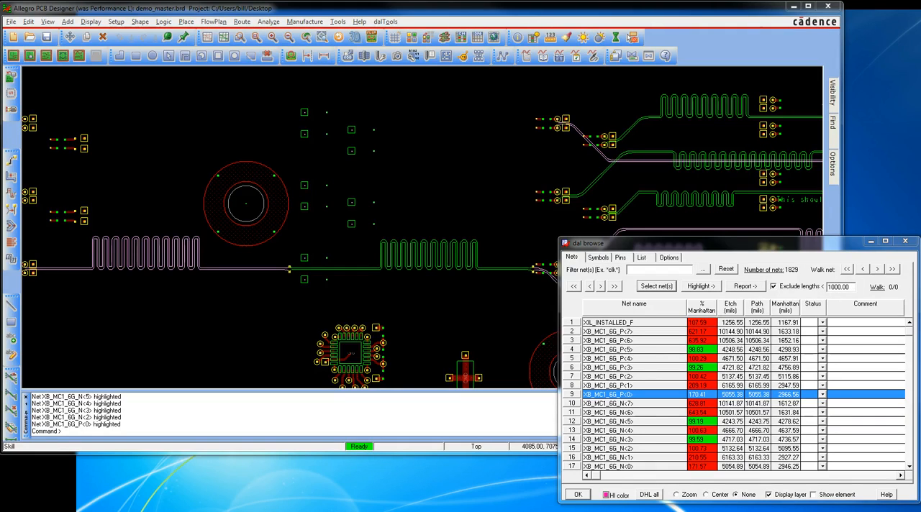
Turn off the exclusion of nets shorter than 1000 mils and turn it back on
click(774, 287)
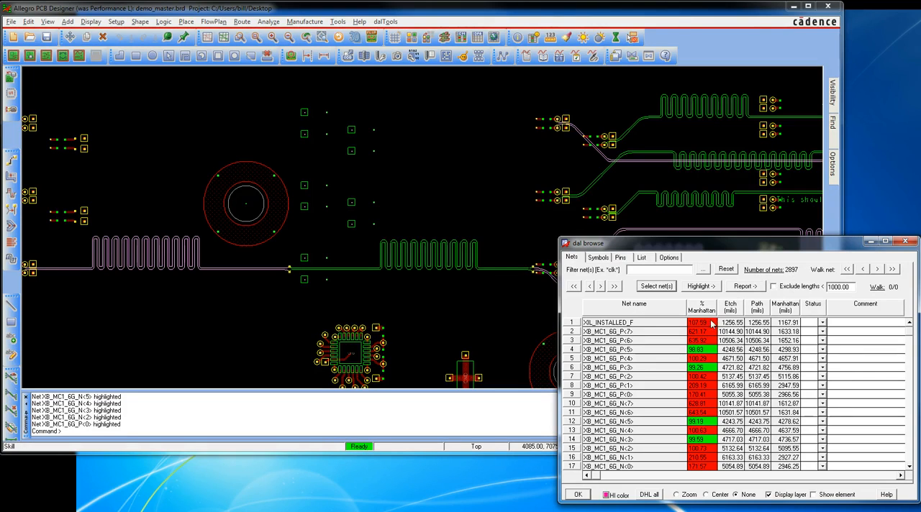
click(773, 287)
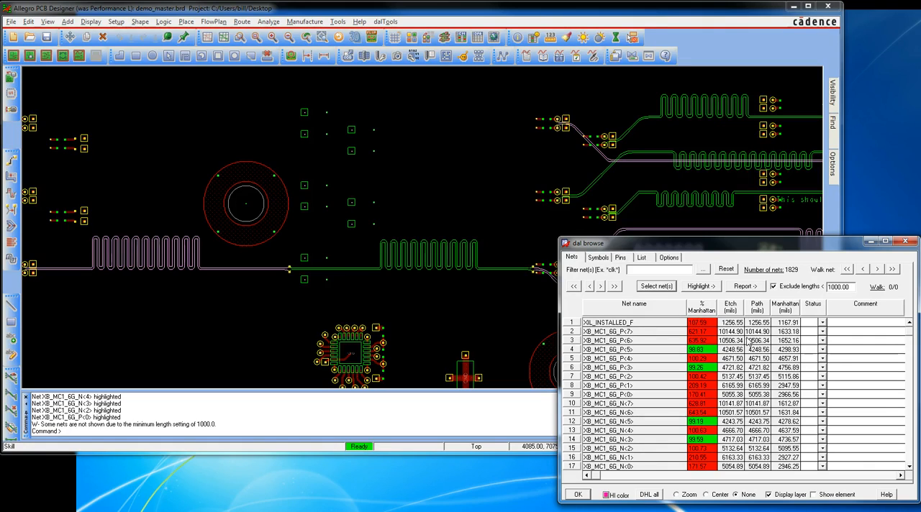
Exclude nets with RPD and prop delay constraints, and return to the net list
click(668, 258)
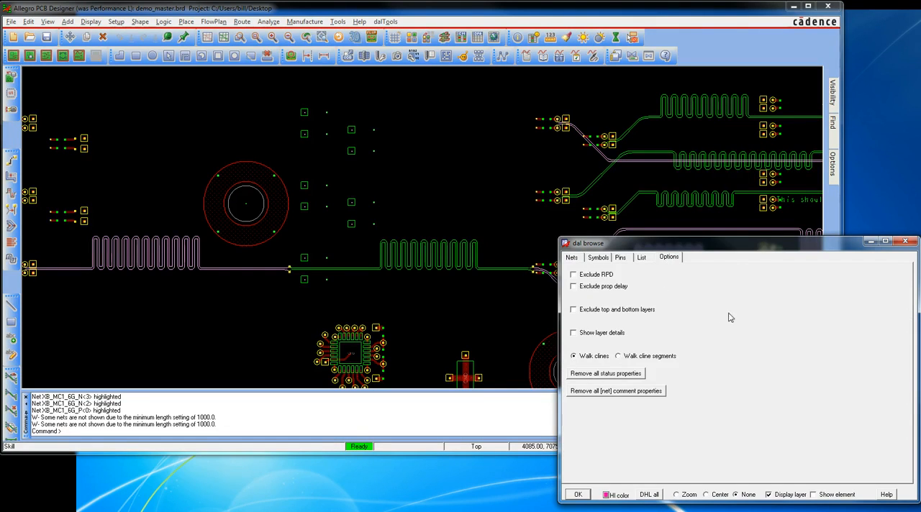
click(573, 275)
click(592, 287)
click(573, 258)
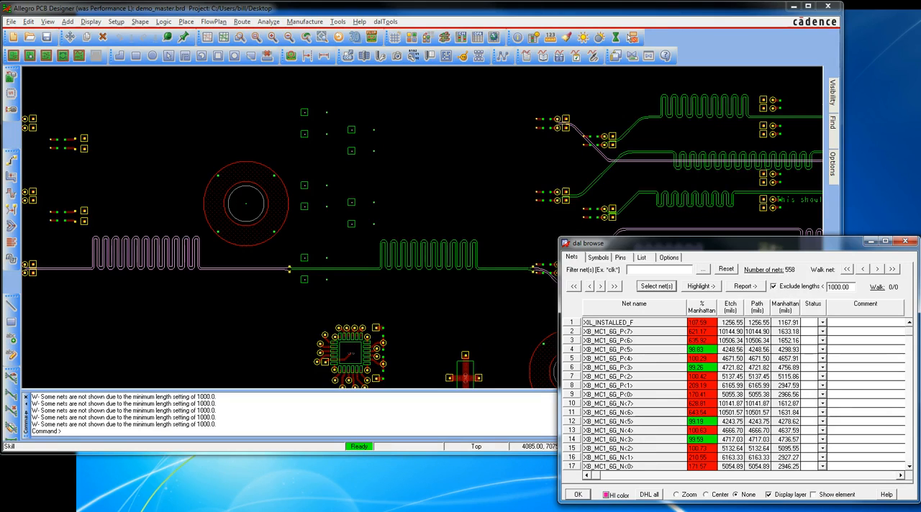
Switch off the Exclude RPD and Exclude prop delay options, and return to the net list
click(675, 258)
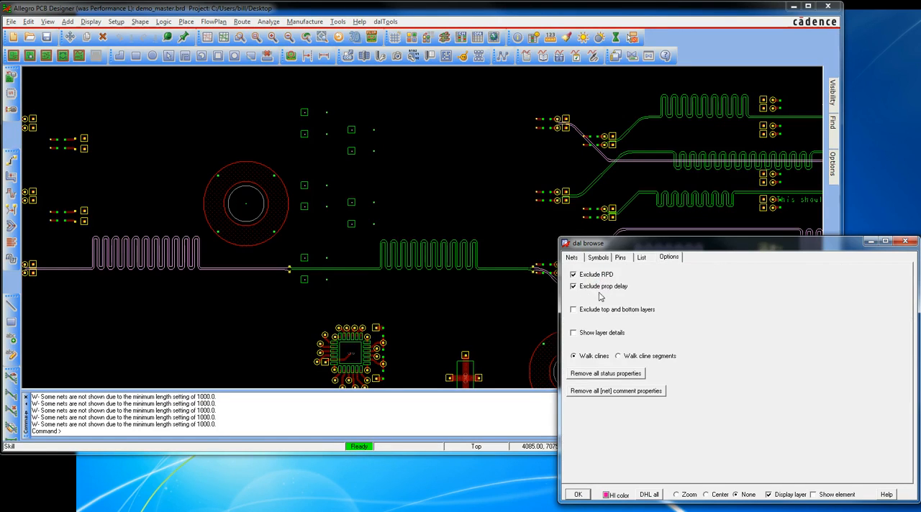
click(573, 274)
click(573, 286)
click(571, 257)
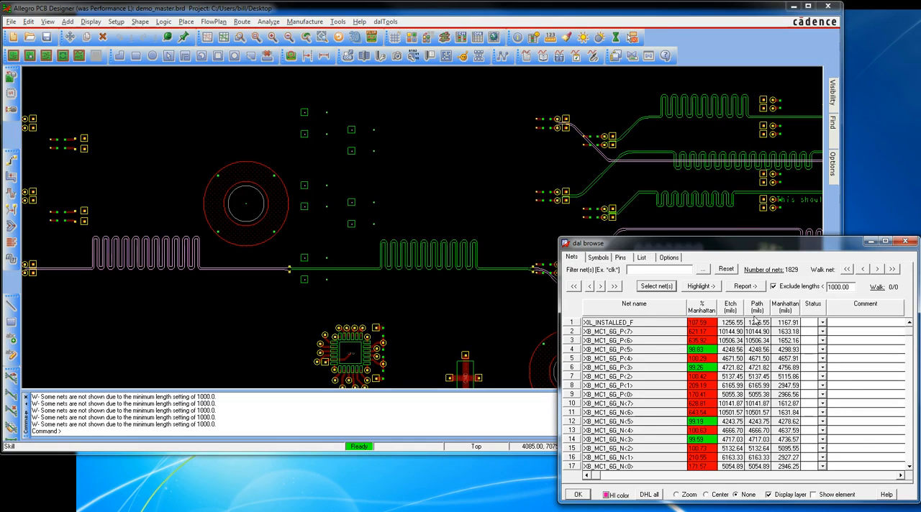
Sort the nets by etch length, longest first, and highlight MGMT_MGN_CTL and MGN_CTL_Q<0>, using the Zoom view mode for the second
click(734, 310)
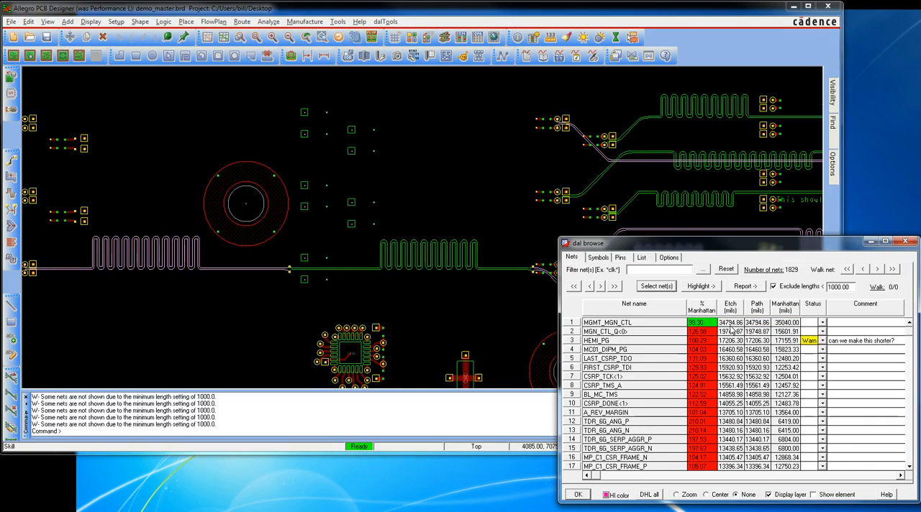
click(628, 324)
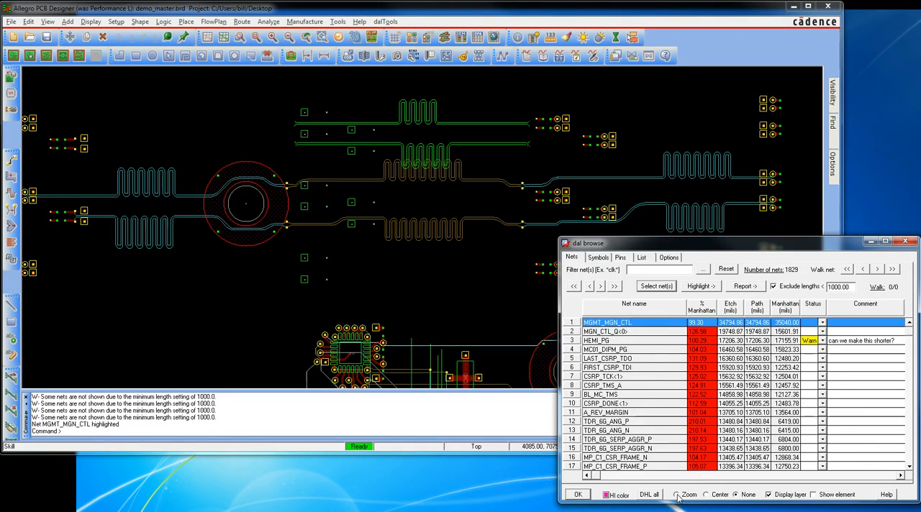
click(623, 330)
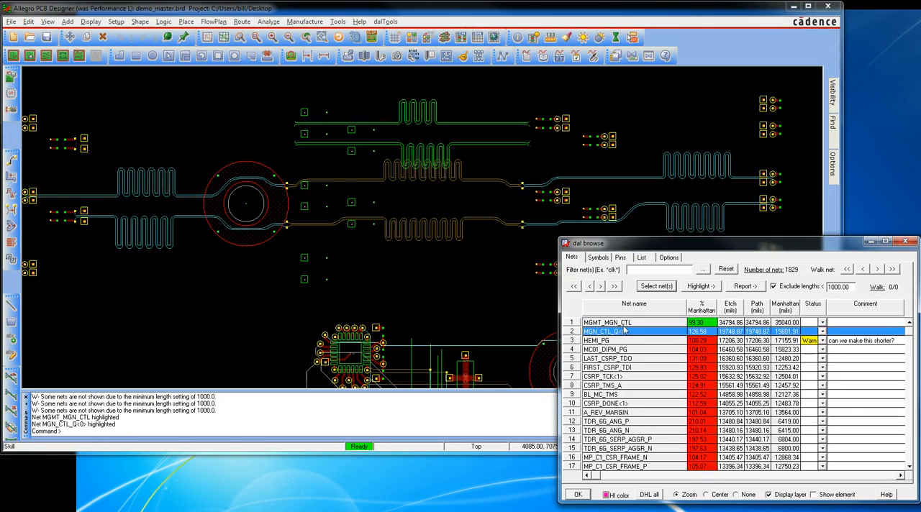
Highlight net MGMT_MGN_CTL again, followed by MGN_CTL_Q<0>, zooming the board to each one
click(625, 324)
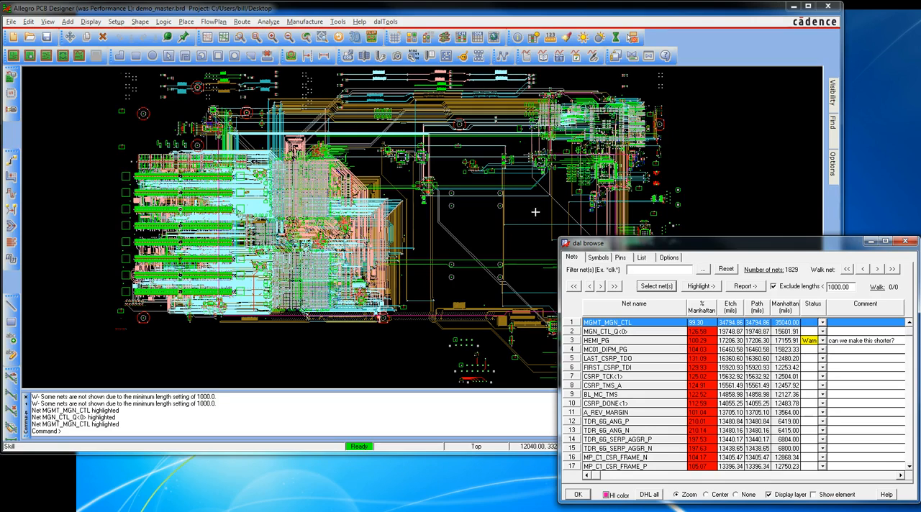
click(651, 333)
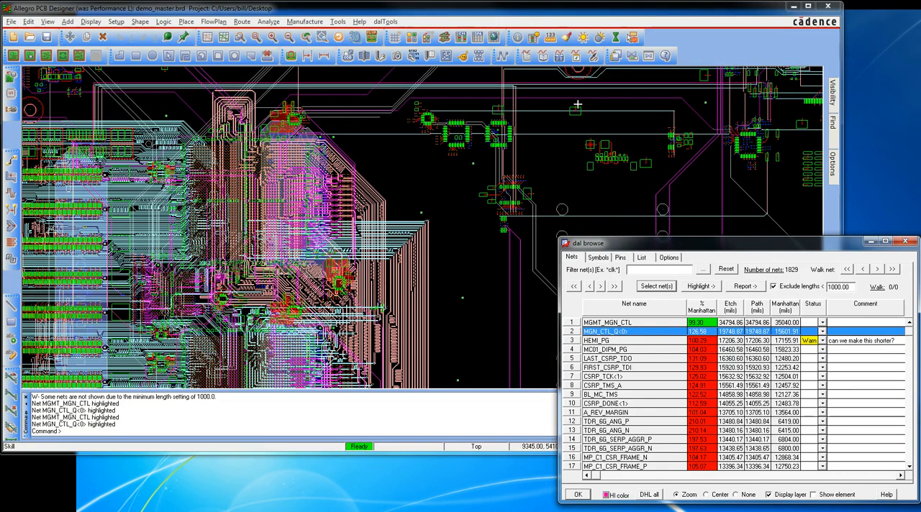
Uncover more of the board, dehighlight all nets, and highlight only MGMT_MGN_CTL
drag(627, 244, 574, 225)
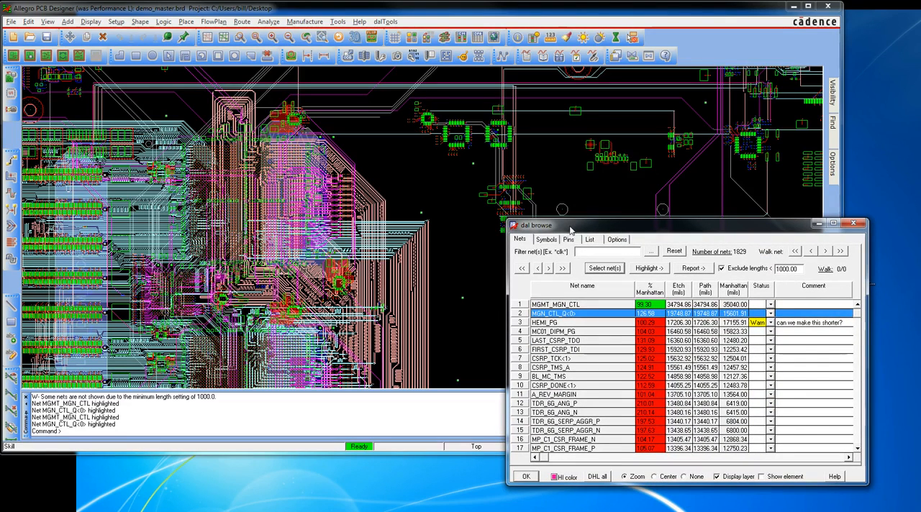
click(598, 477)
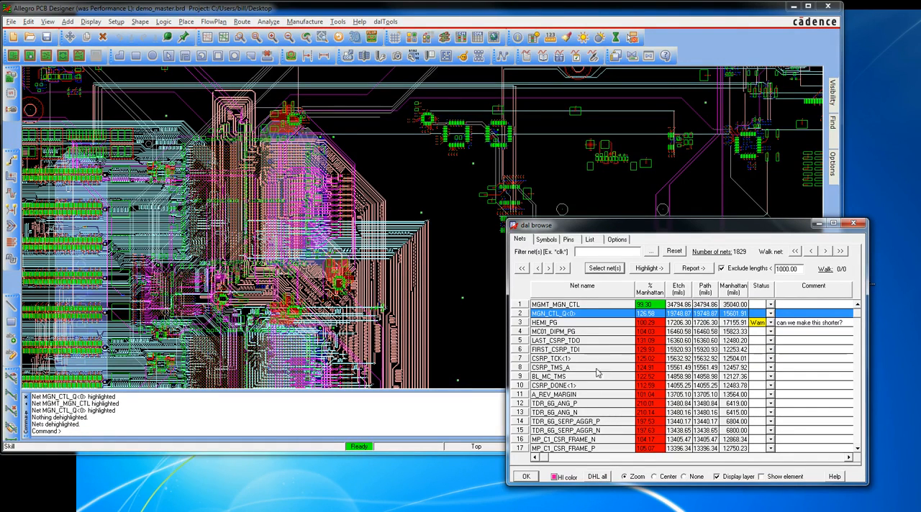
click(570, 305)
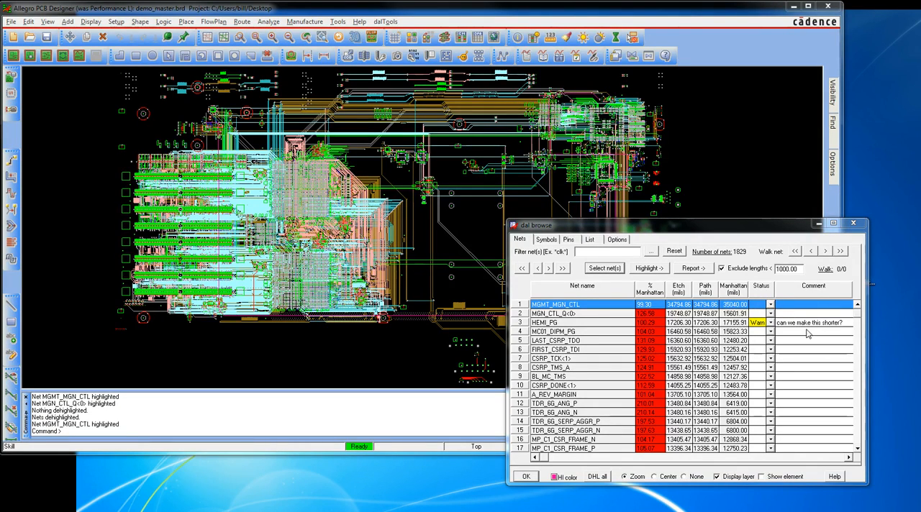
Set the status of net LAST_CSRP_TDO to Fail and add the comment "this net is too long please shorten"
click(770, 341)
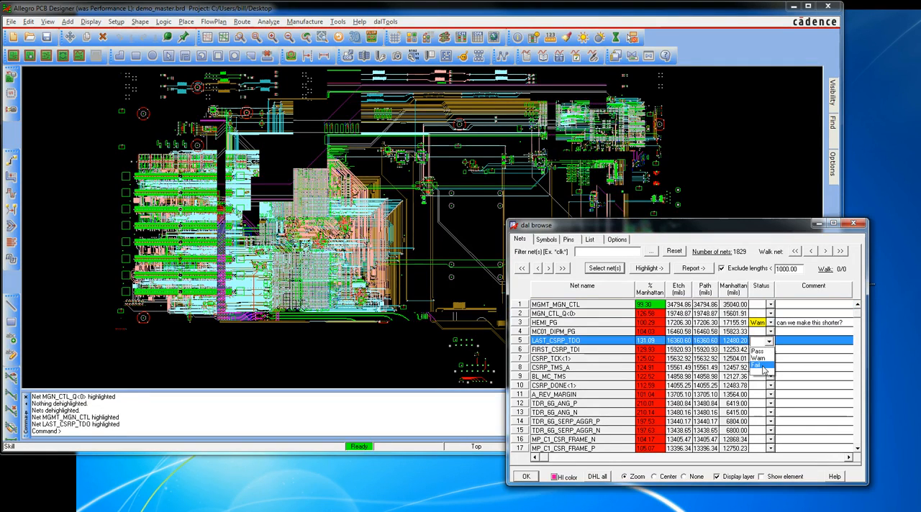
click(765, 366)
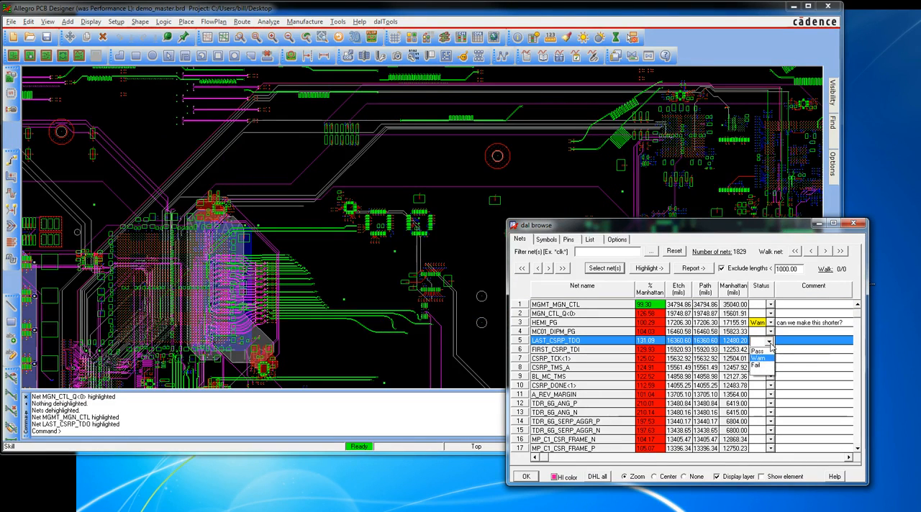
click(757, 365)
click(783, 341)
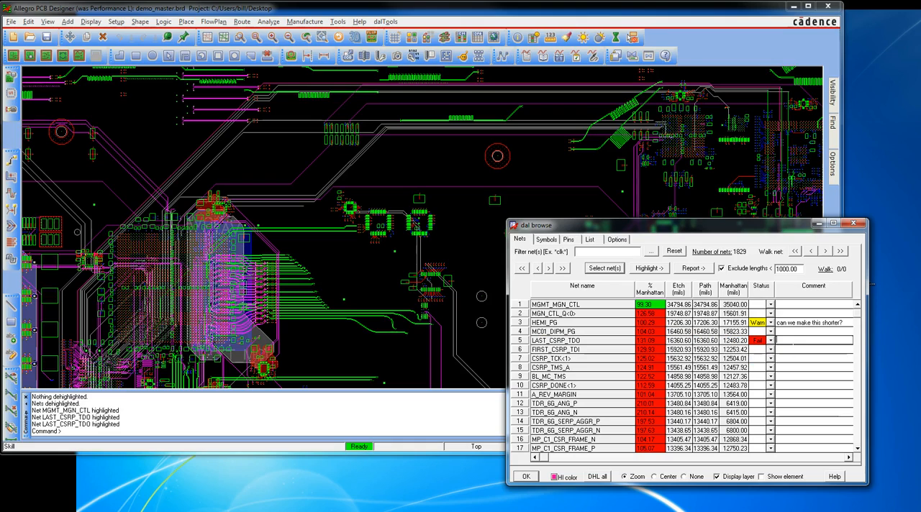
text(this net is too)
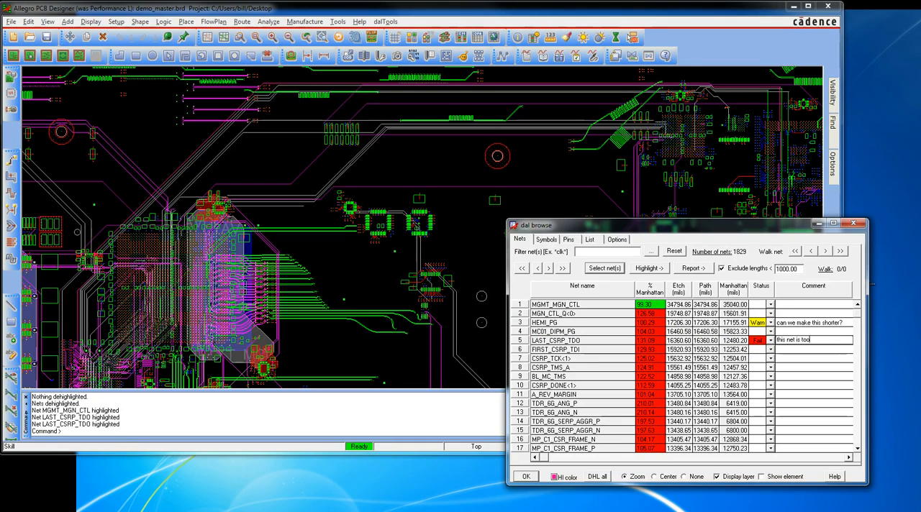
text( long plea)
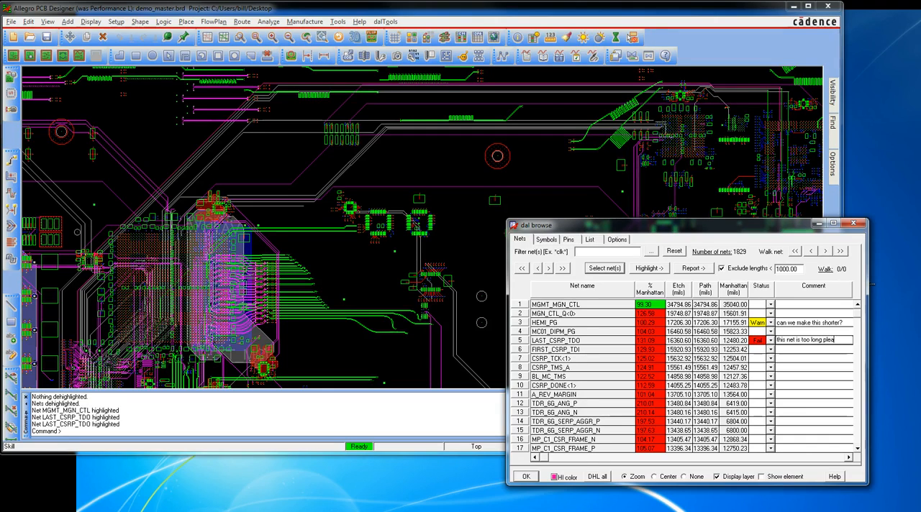
text(se shorter?)
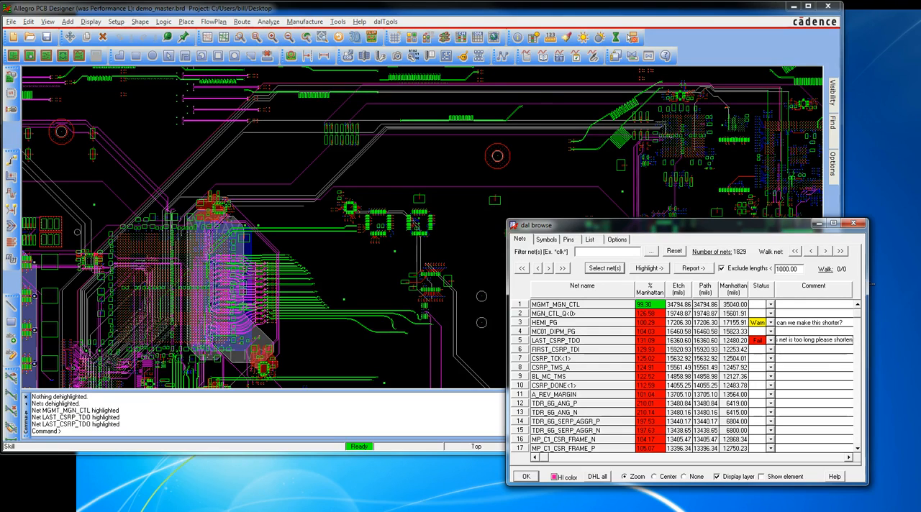
click(873, 284)
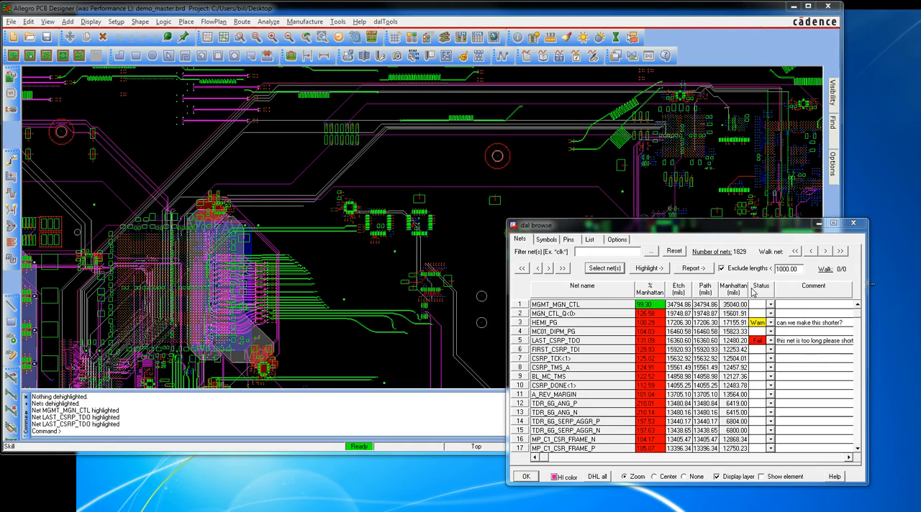
Sort the nets by comment, first ascending and finally descending, and turn off the exclusion of lengths below 1000 mils
right_click(820, 293)
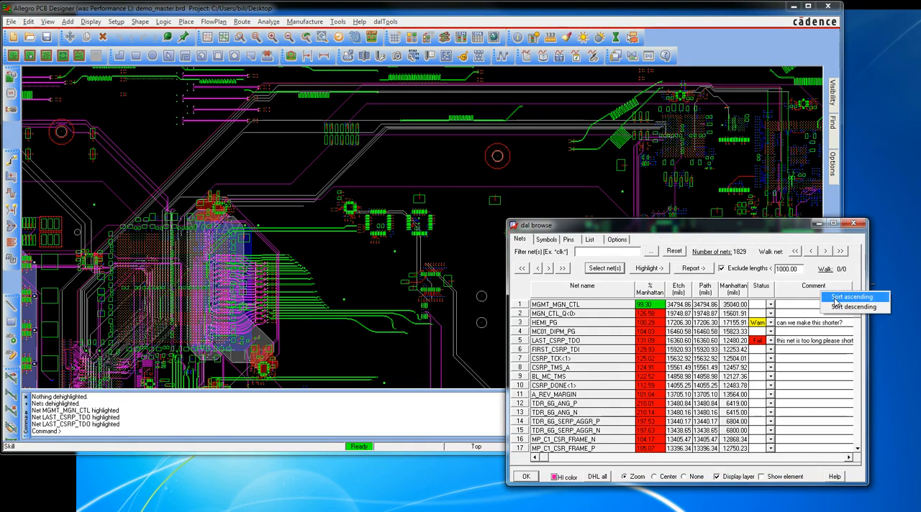
click(832, 297)
right_click(831, 296)
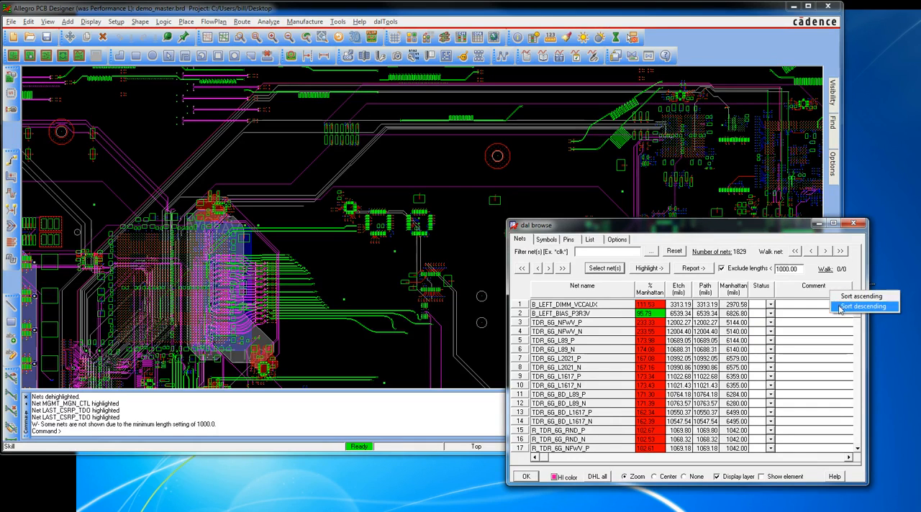
click(837, 308)
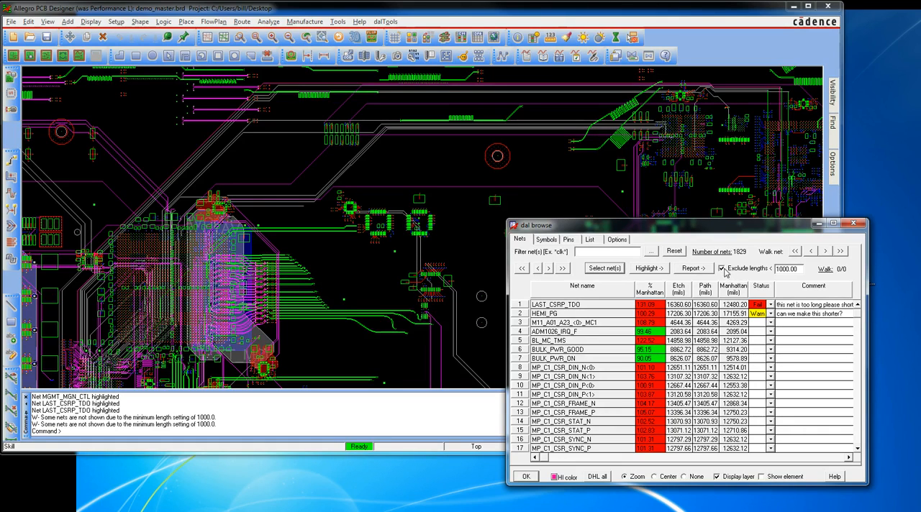
click(722, 268)
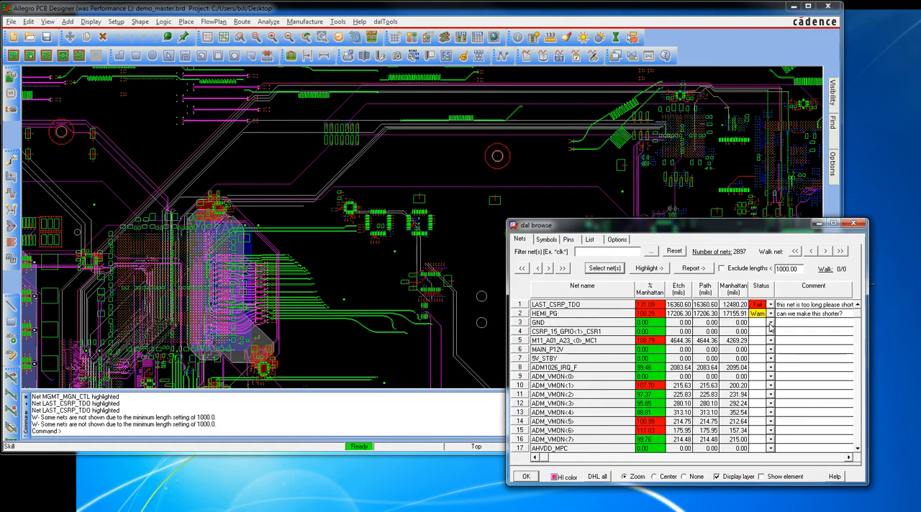